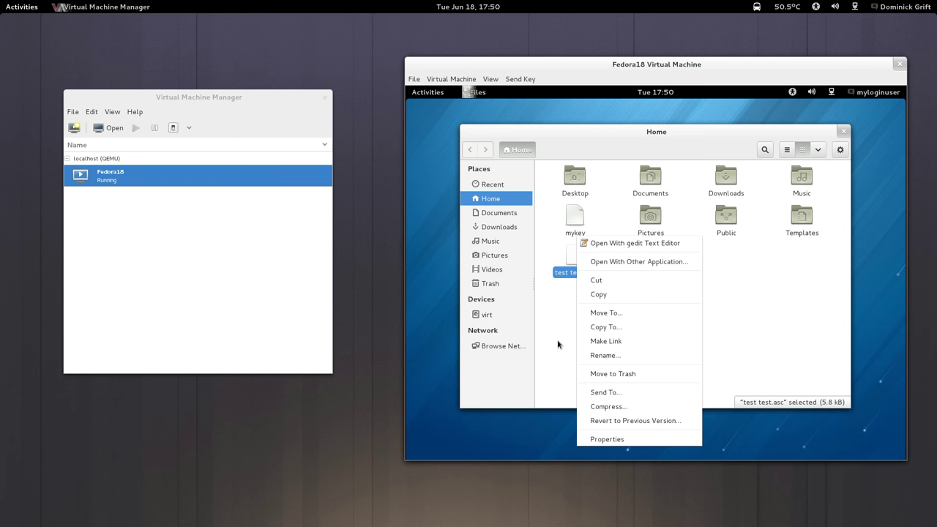
Check the actions offered for test test.pgp in the Desktop folder and return to the Home folder.
click(558, 344)
double_click(583, 192)
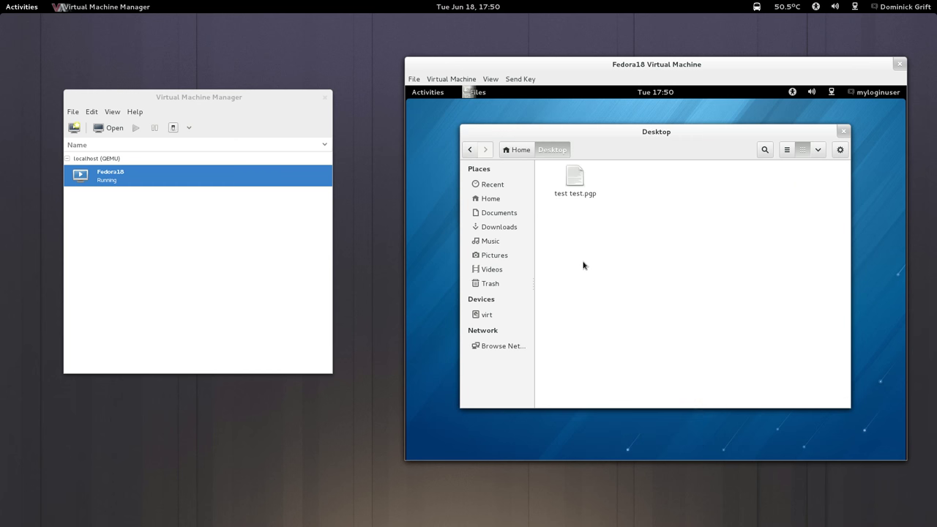
click(574, 196)
right_click(574, 196)
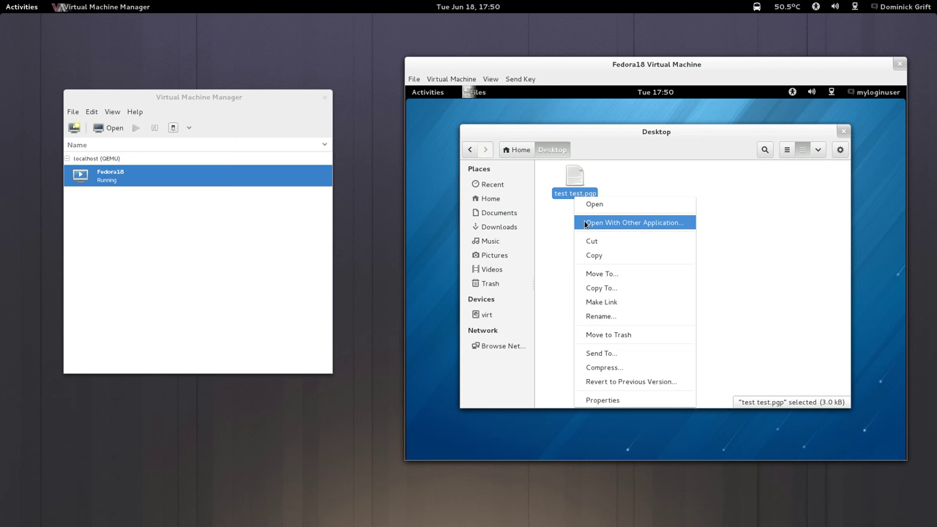
click(545, 240)
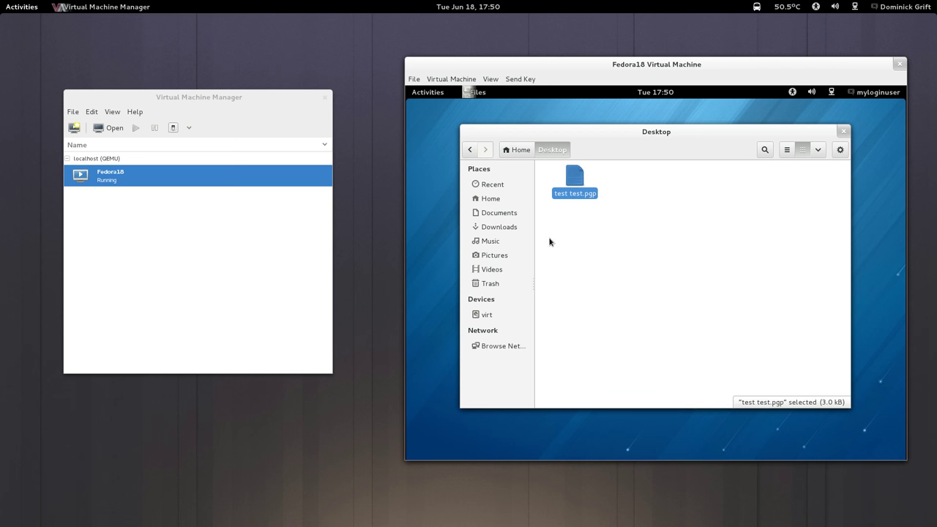
click(550, 242)
click(528, 157)
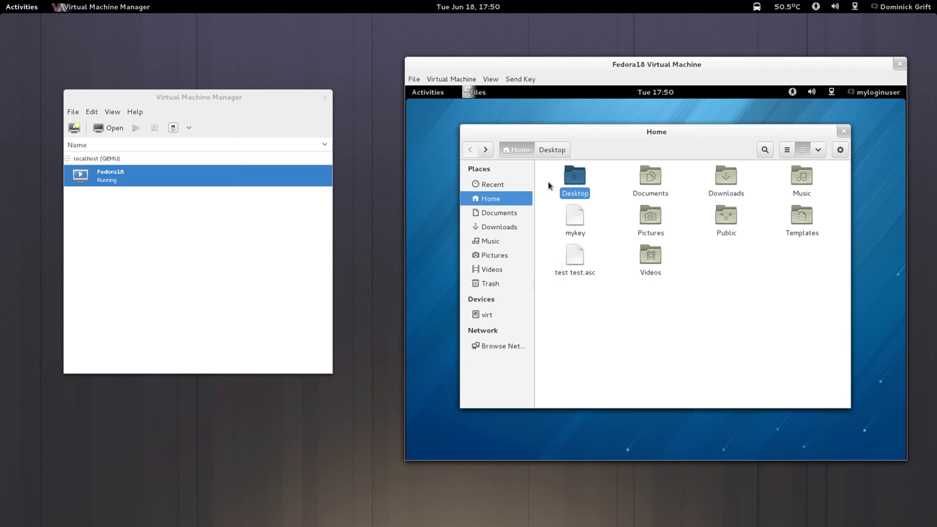
click(575, 263)
click(609, 301)
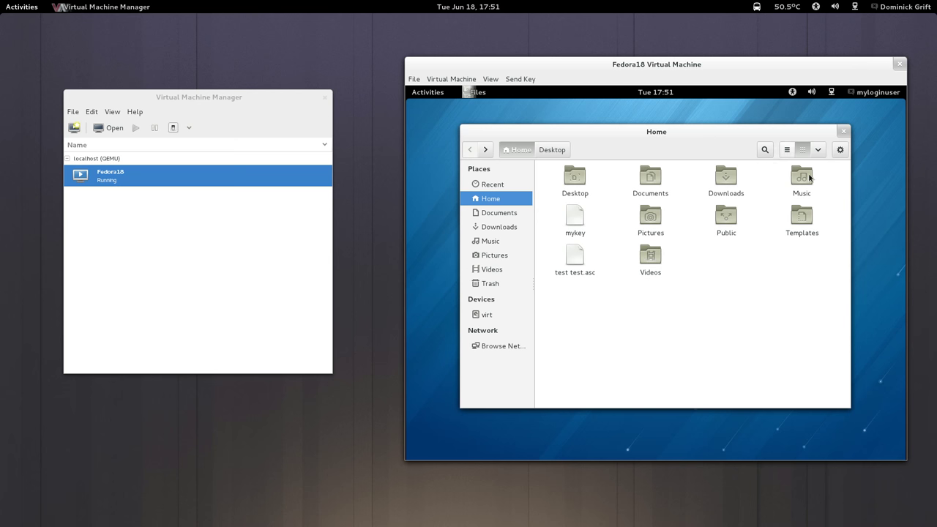
Switch to the host's Terminal and rerun ausearch -m avc -ts 17:39 | audit2allow | less to review the logged denials.
key(super)
click(883, 114)
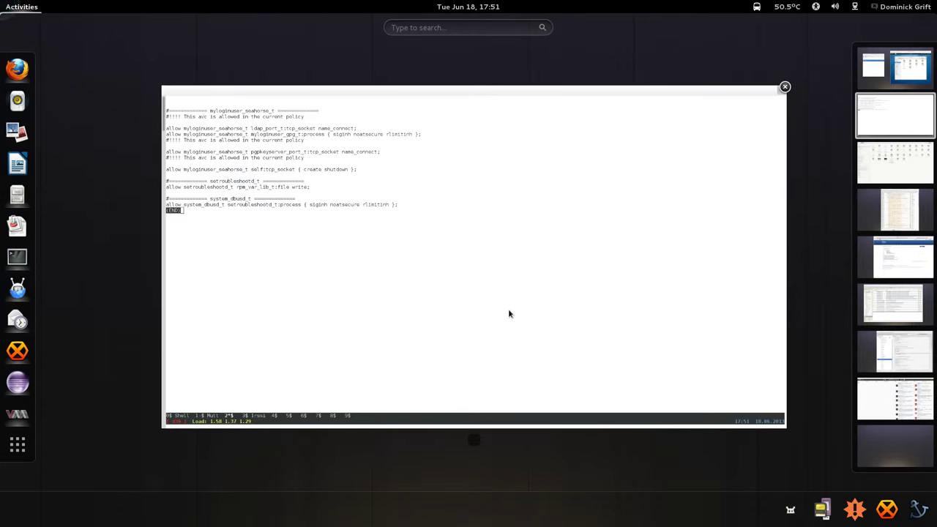
key(q)
key(Up)
key(Up)
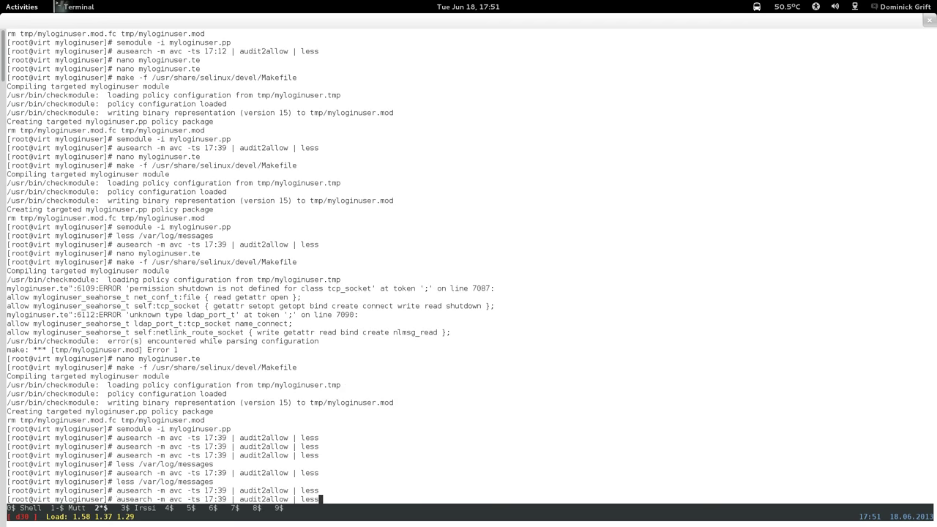
key(Return)
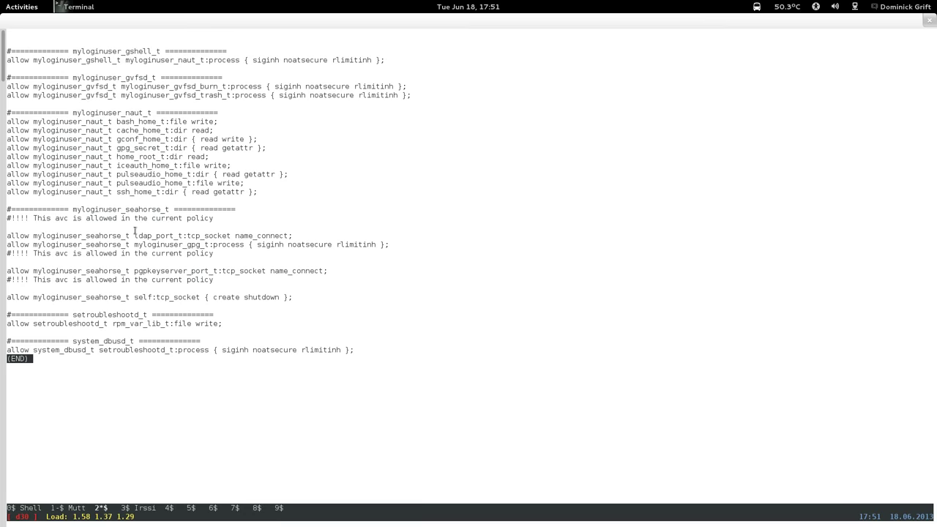
key(q)
Switch back to the Fedora18 virtual machine, show hidden files in Home and open the .config folder.
key(super)
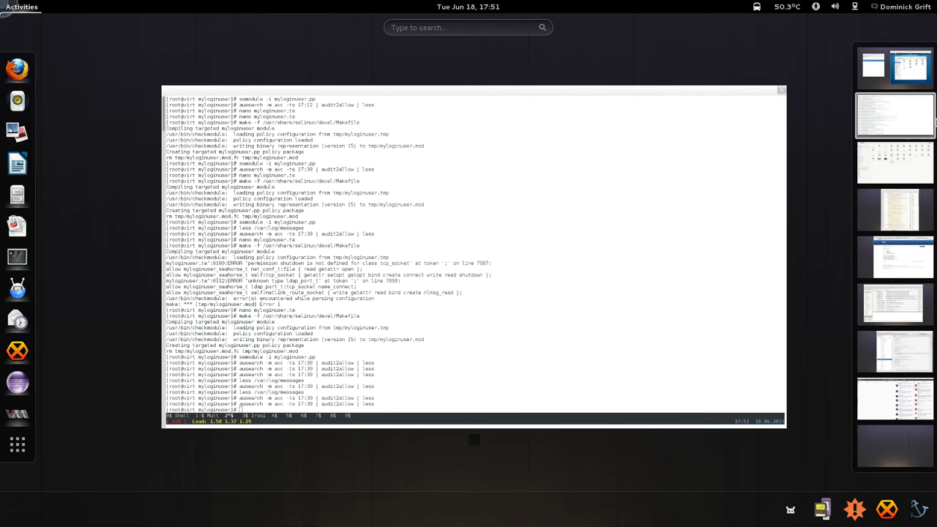
scroll(672, 264, up, 1)
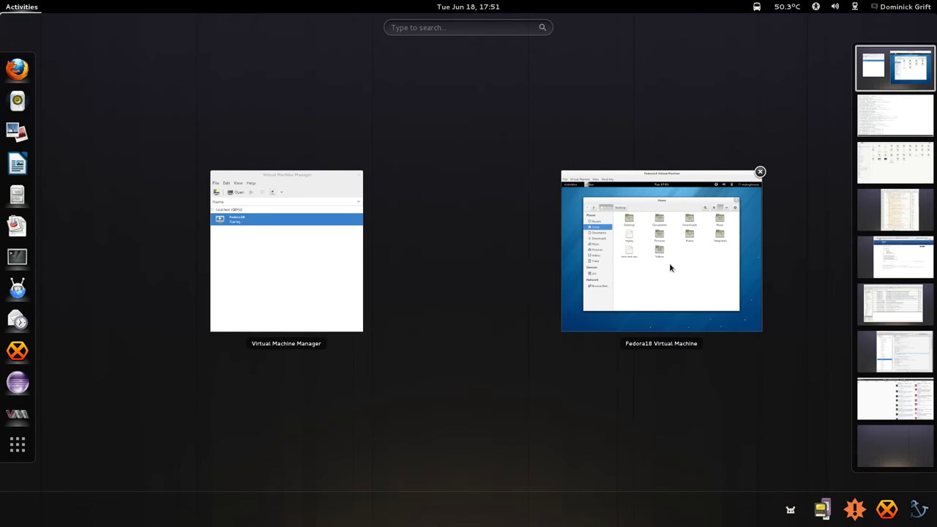
click(669, 263)
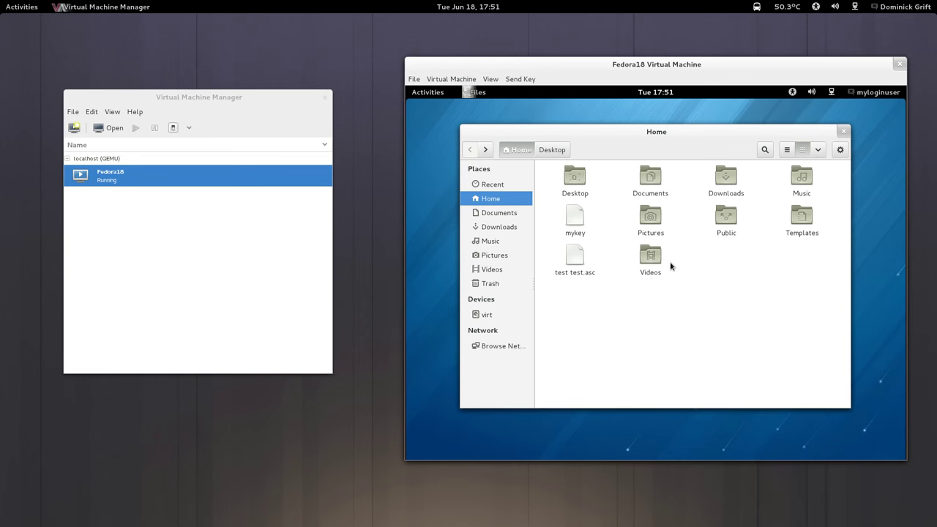
click(841, 152)
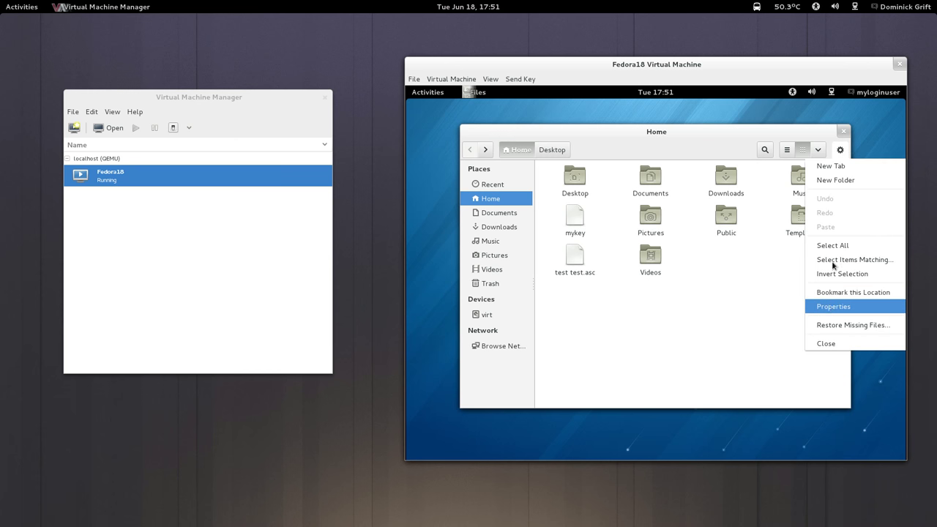
click(818, 152)
click(817, 152)
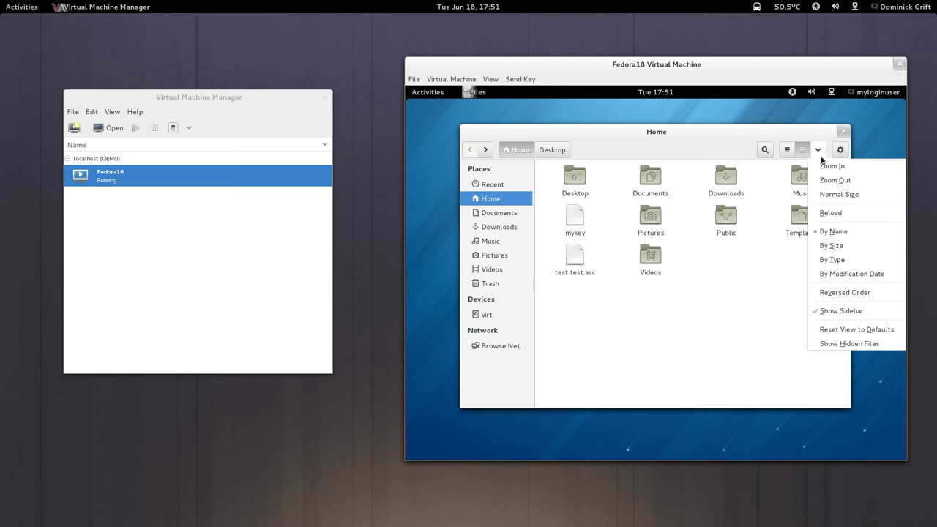
click(826, 343)
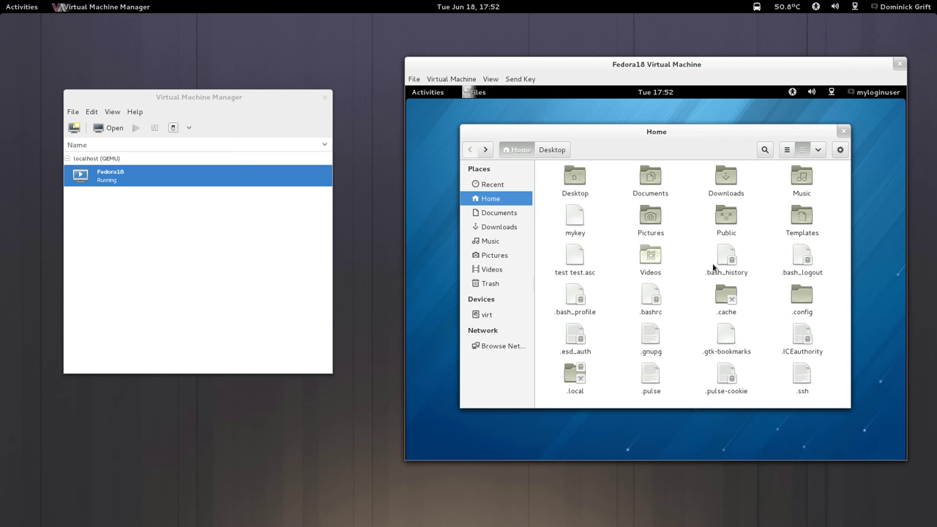
double_click(804, 296)
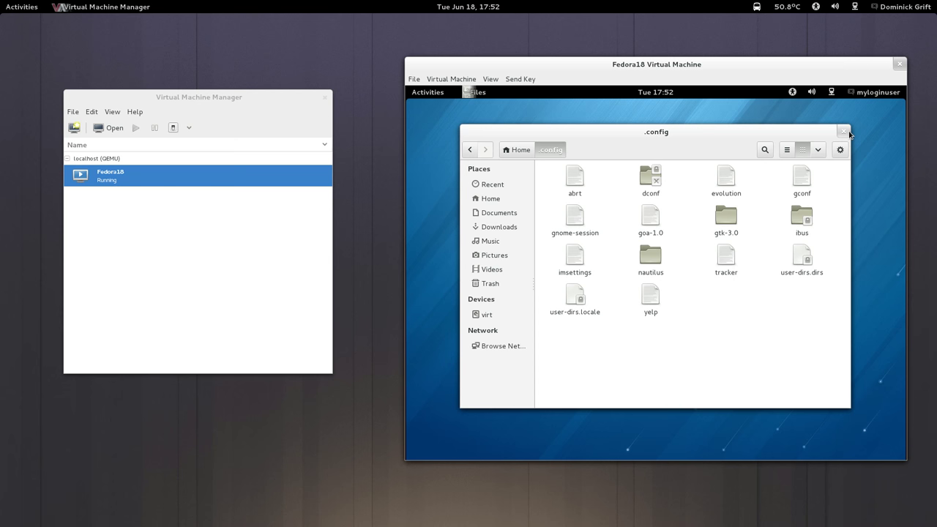
Turn off the display of hidden files in the file manager.
click(818, 150)
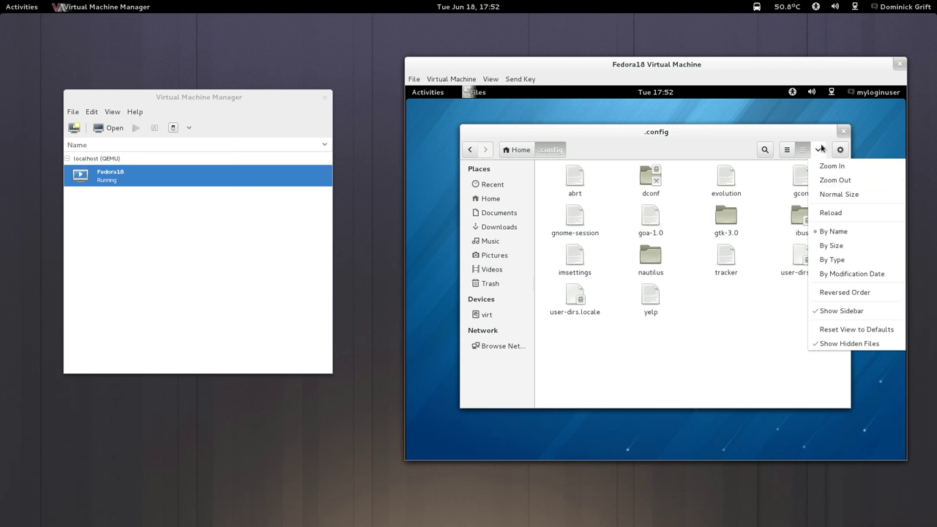
click(830, 345)
click(727, 257)
click(701, 324)
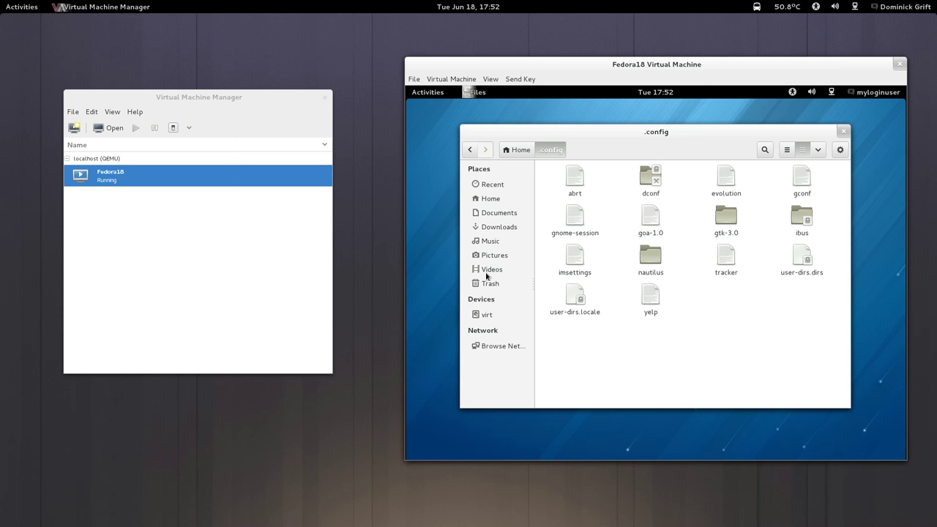
Move the files mykey and test test.asc from the Home folder to the trash.
click(490, 200)
click(575, 220)
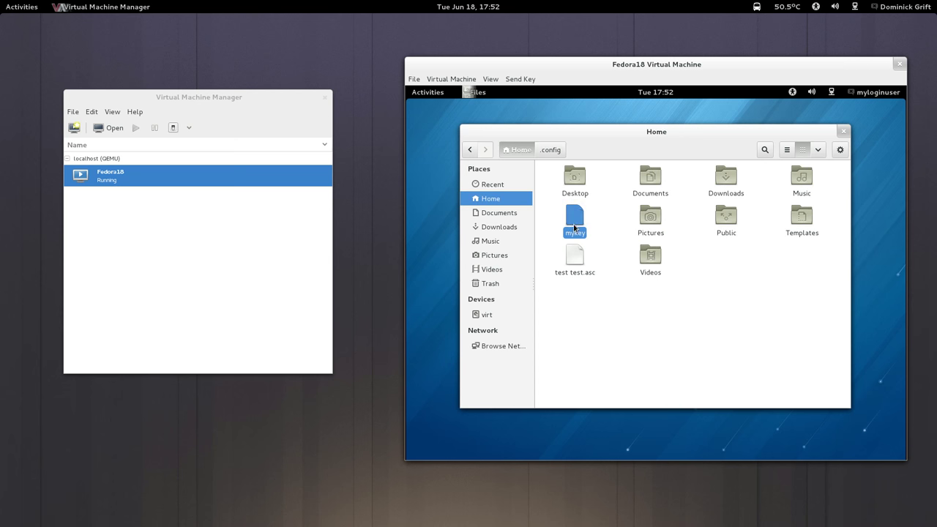
ctrl+click(572, 271)
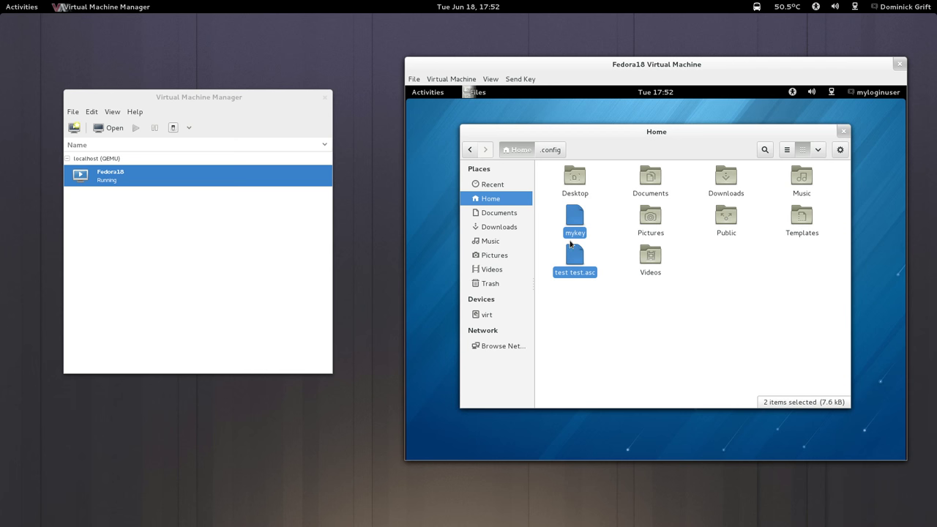
right_click(573, 249)
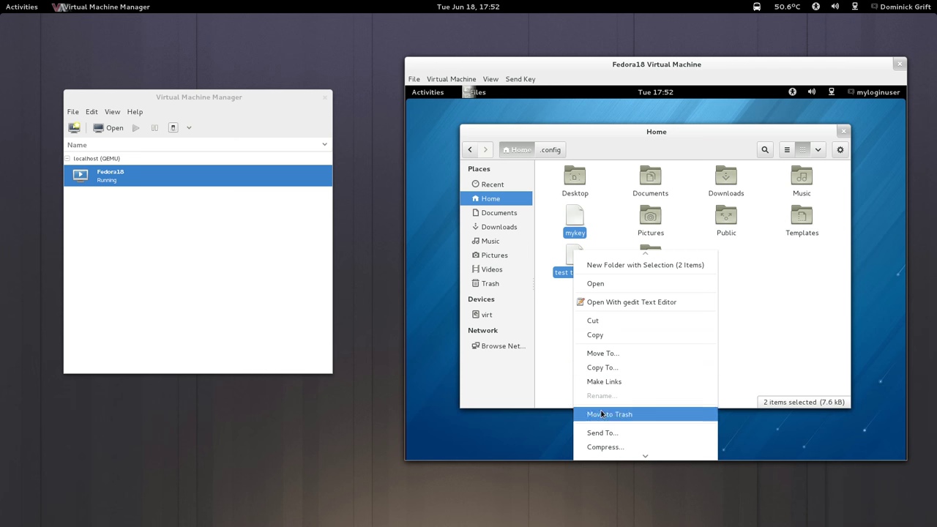
mouse_move(618, 456)
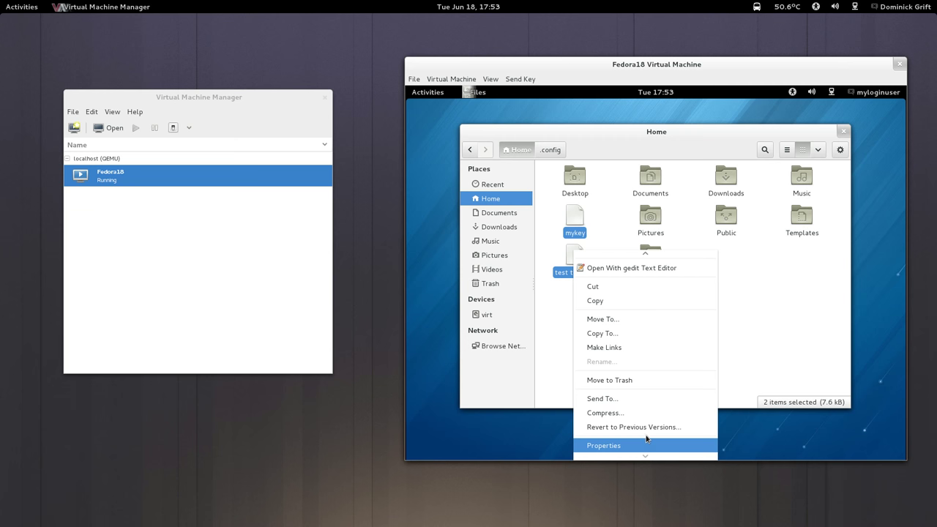
click(639, 382)
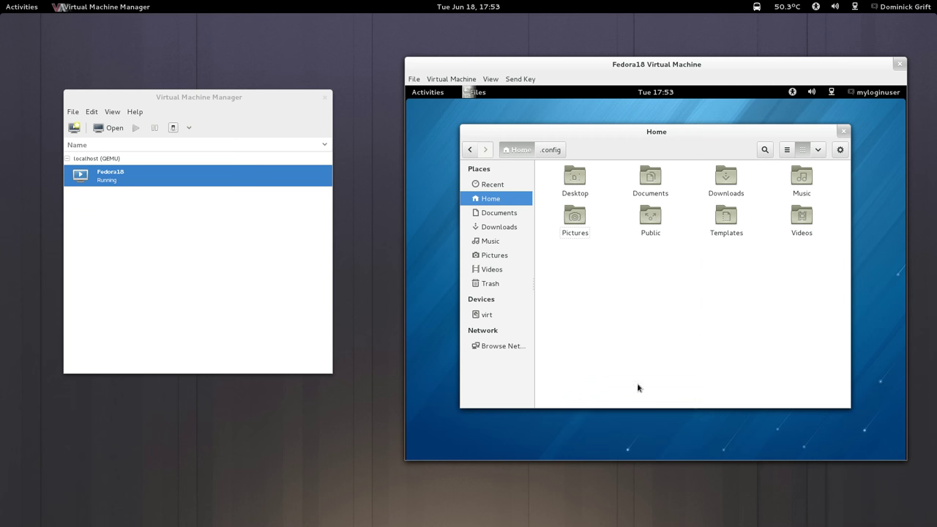
Empty the trash permanently and close the file manager window.
click(489, 288)
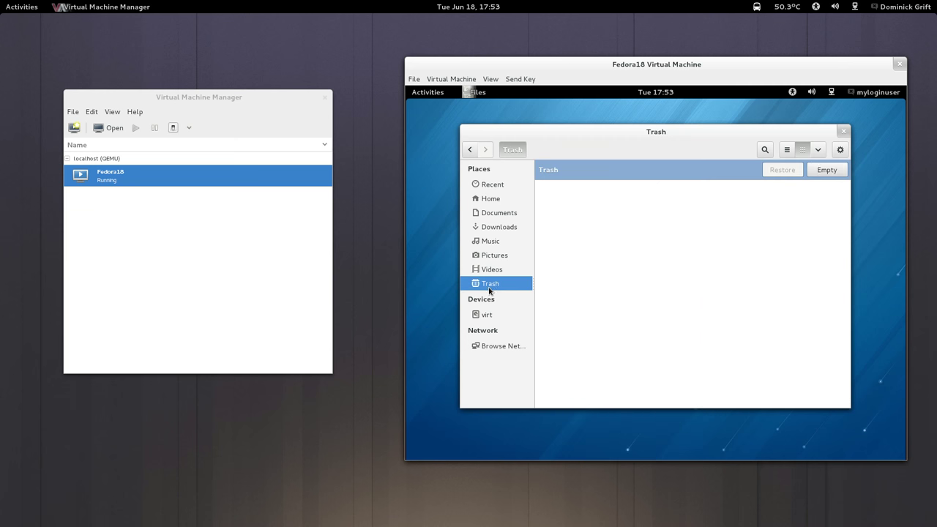
click(826, 172)
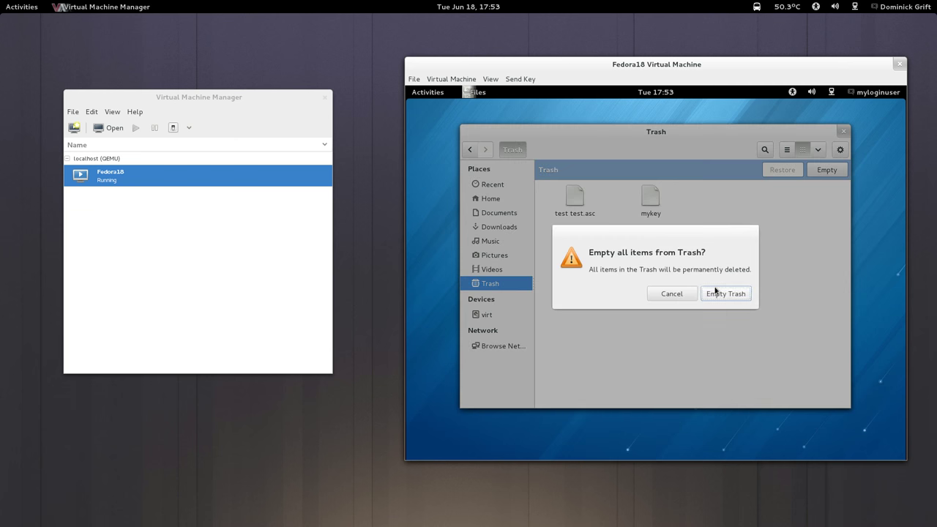
click(716, 291)
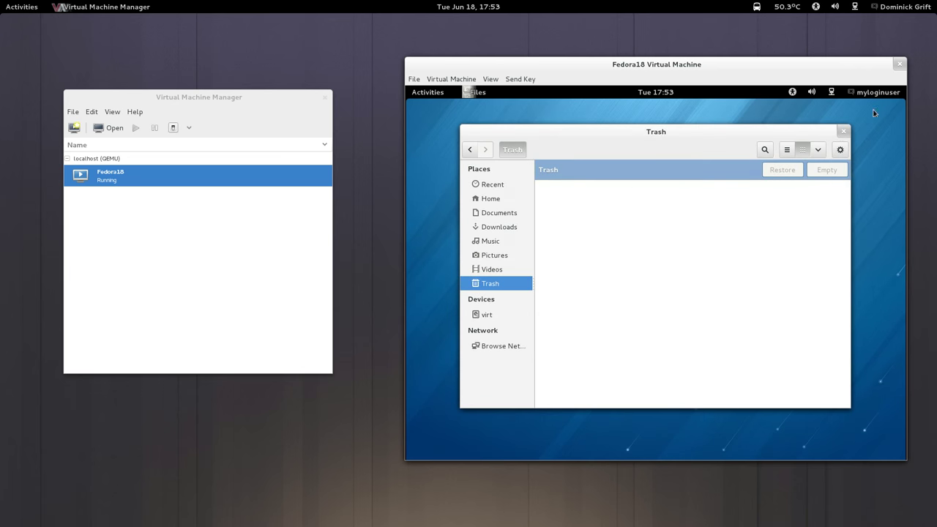
click(842, 133)
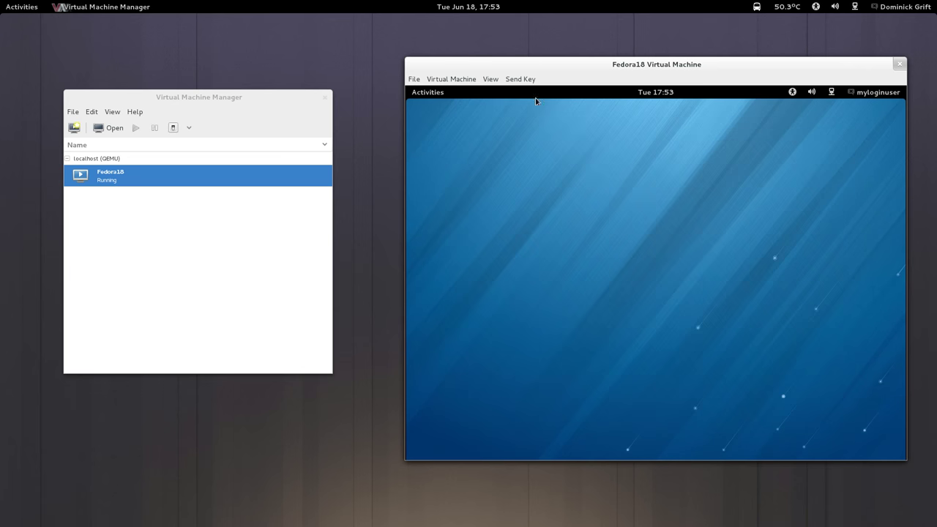
Browse the virtual machine's full list of installed applications through to its end.
click(447, 96)
click(448, 95)
click(448, 95)
click(428, 384)
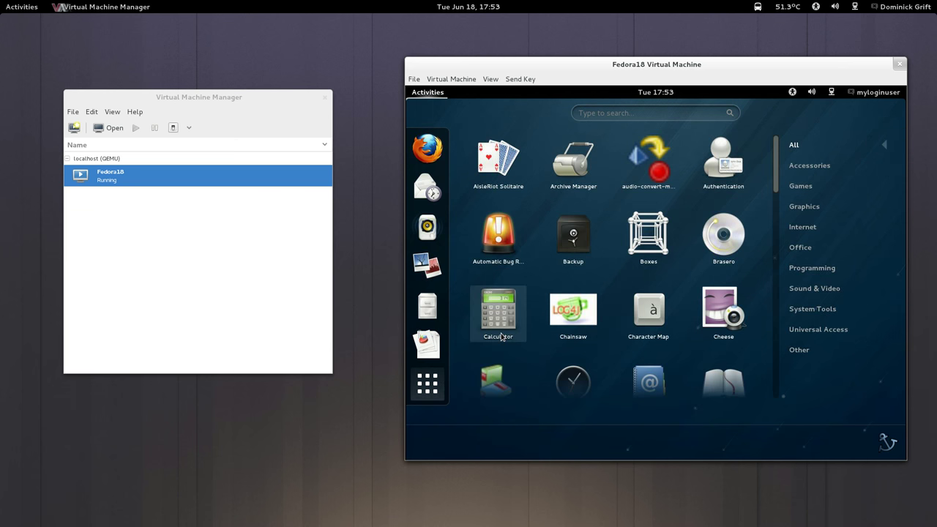
scroll(498, 315, down, 3)
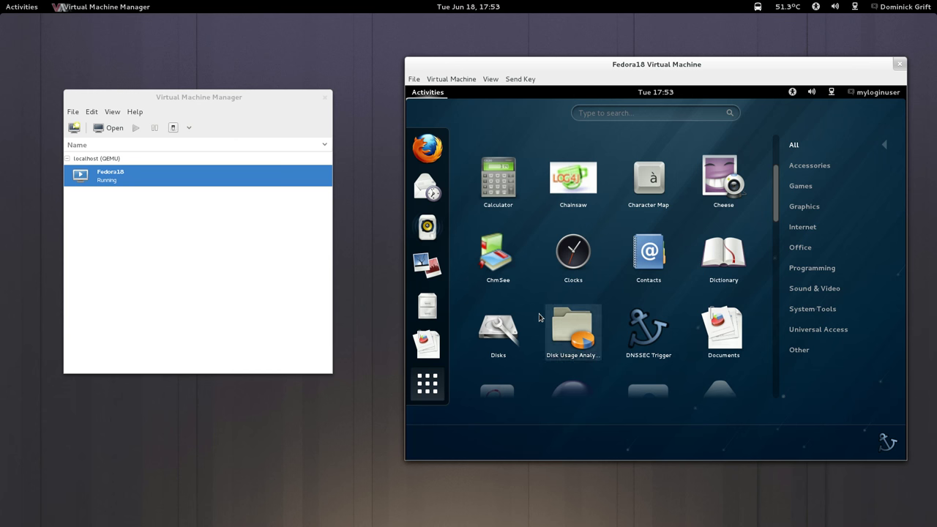
scroll(532, 323, down, 2)
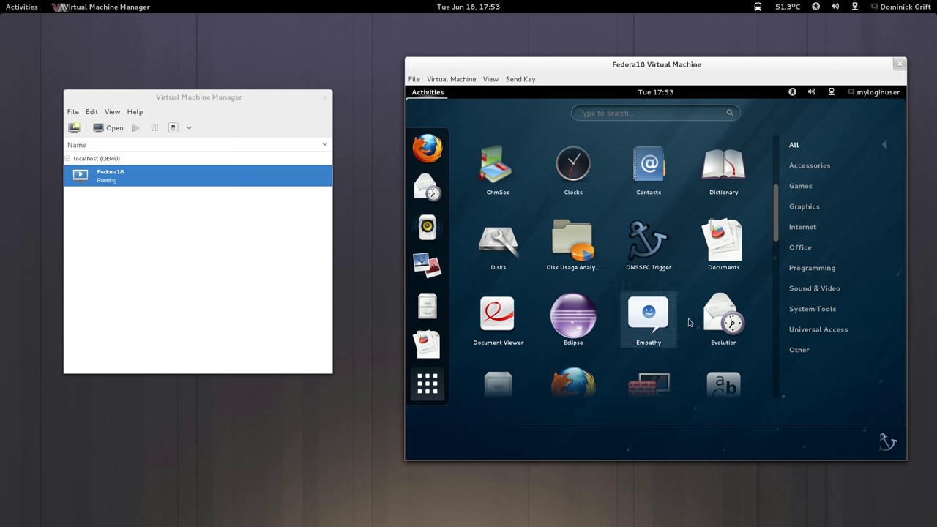
scroll(592, 356, down, 2)
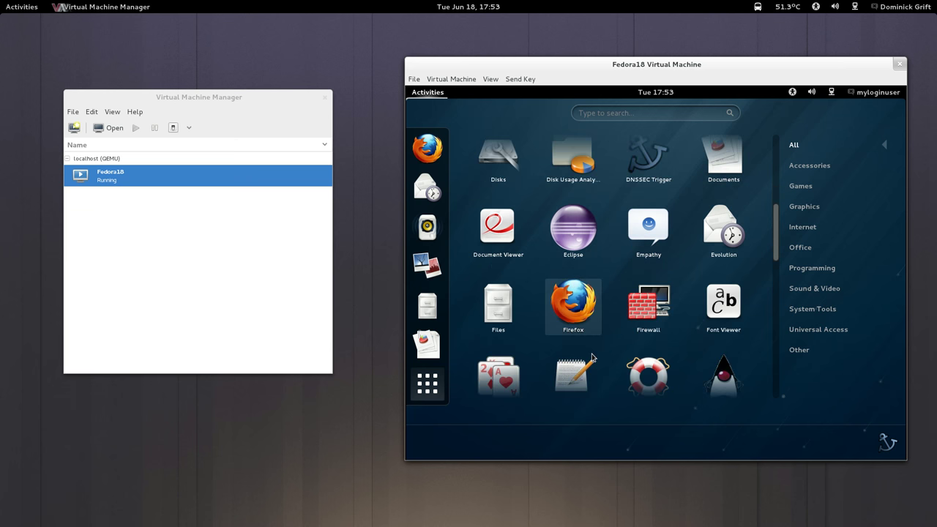
scroll(498, 330, down, 1)
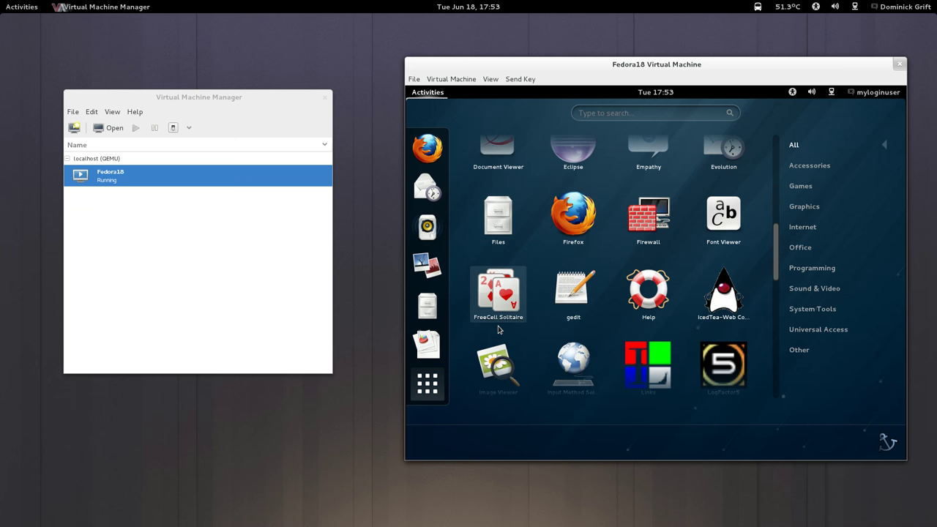
scroll(584, 328, down, 1)
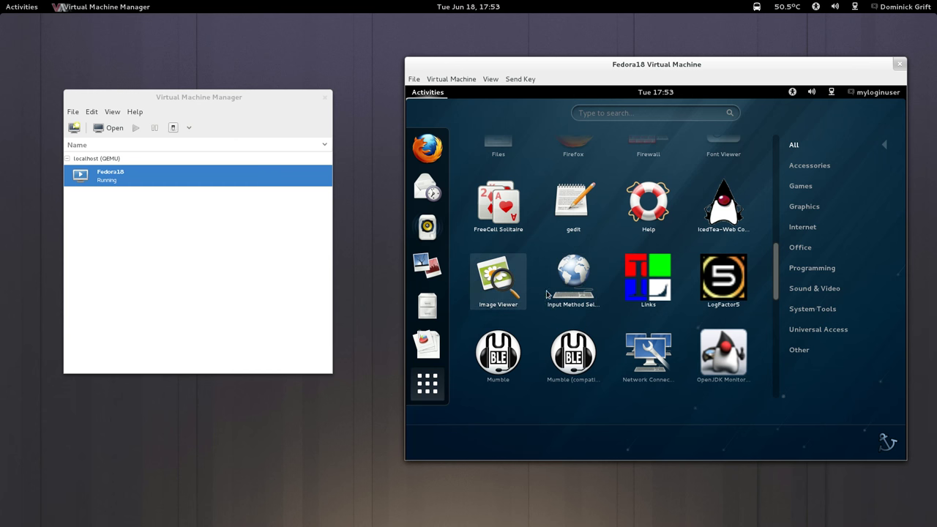
scroll(658, 331, down, 1)
scroll(658, 331, down, 1)
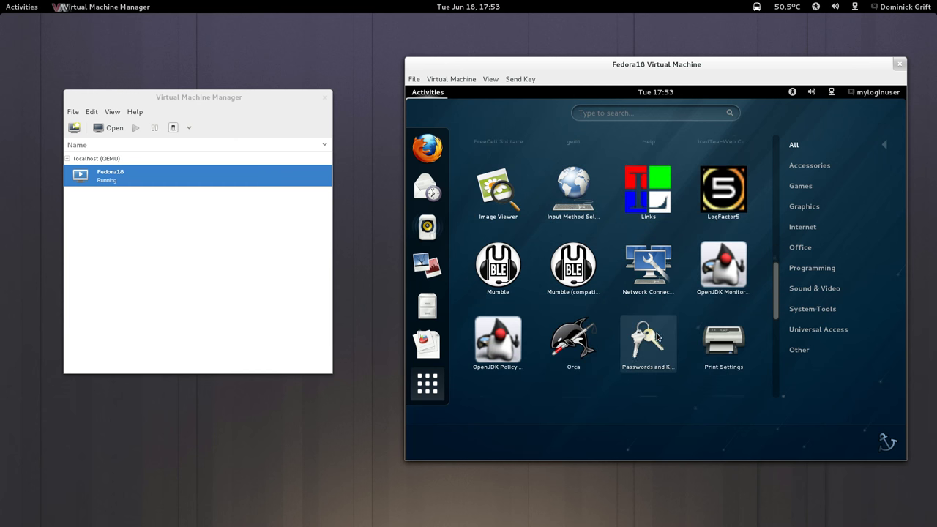
scroll(630, 358, down, 2)
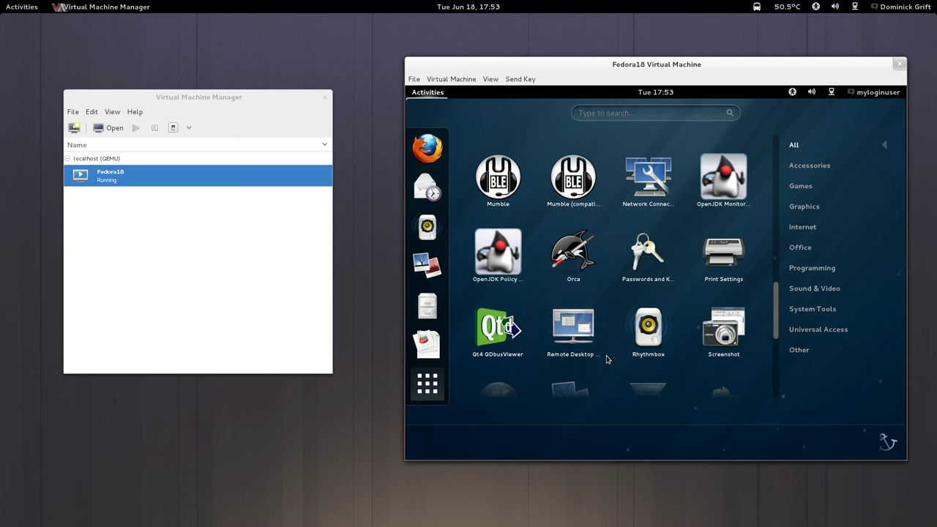
scroll(606, 360, down, 2)
scroll(606, 359, down, 1)
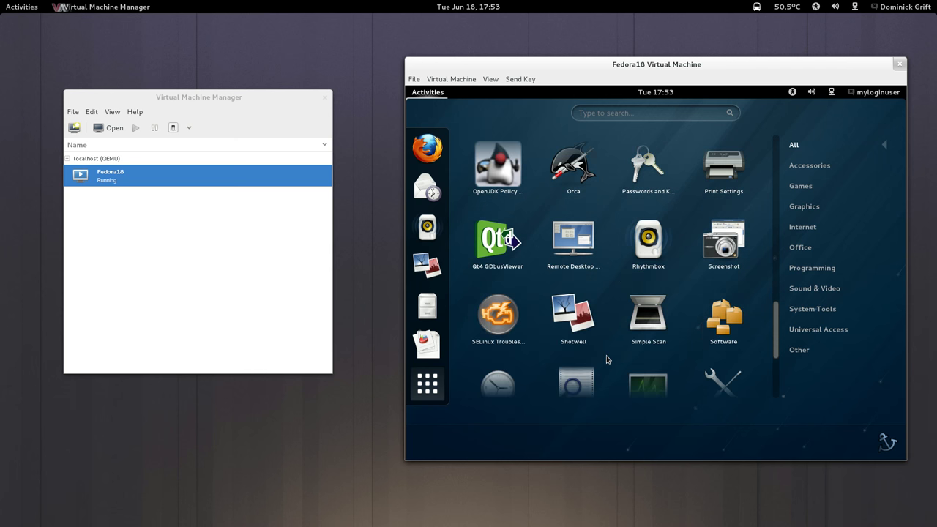
scroll(607, 360, down, 1)
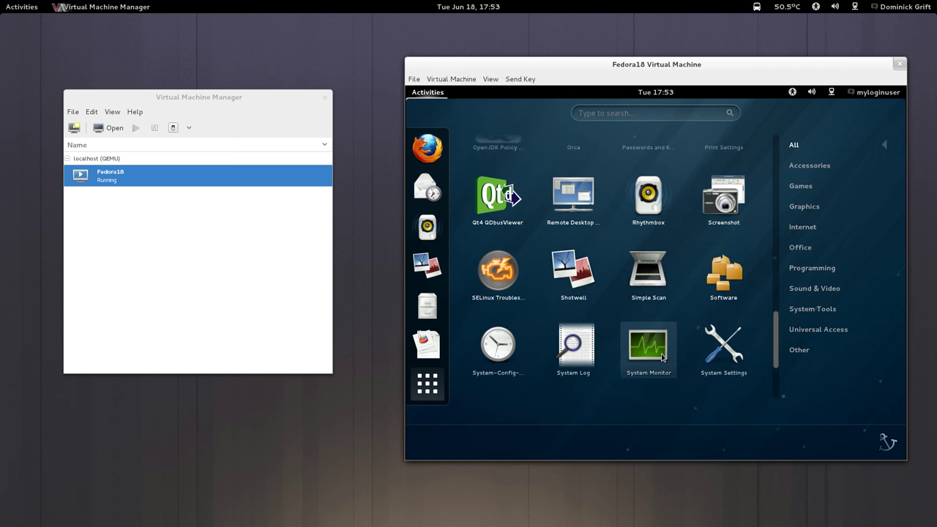
scroll(659, 357, down, 2)
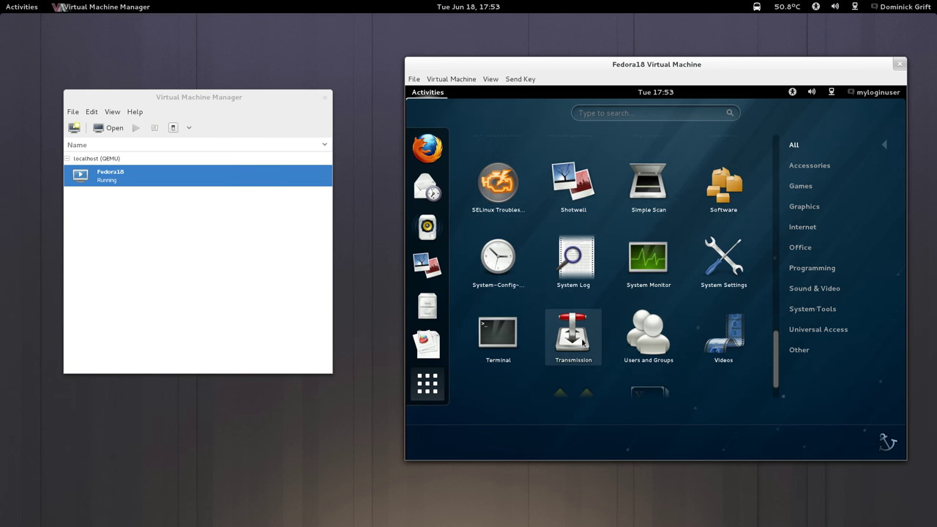
scroll(584, 343, down, 1)
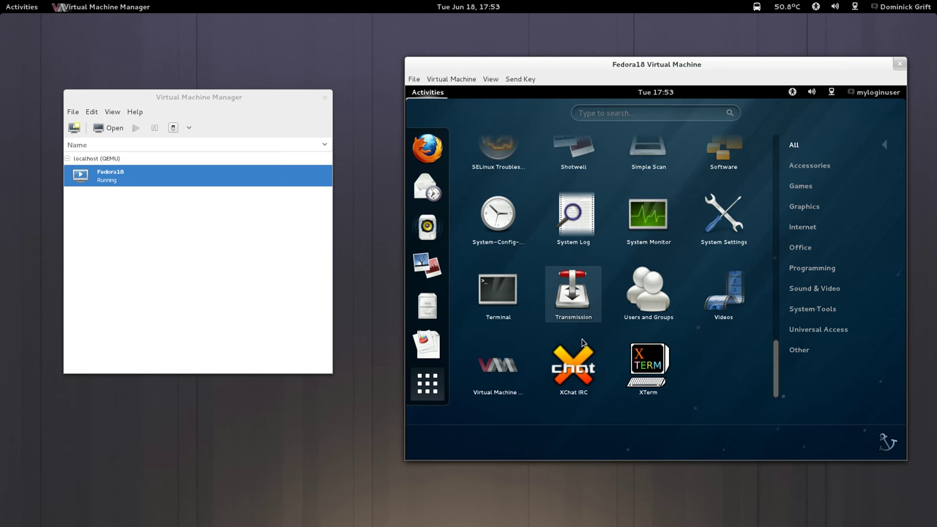